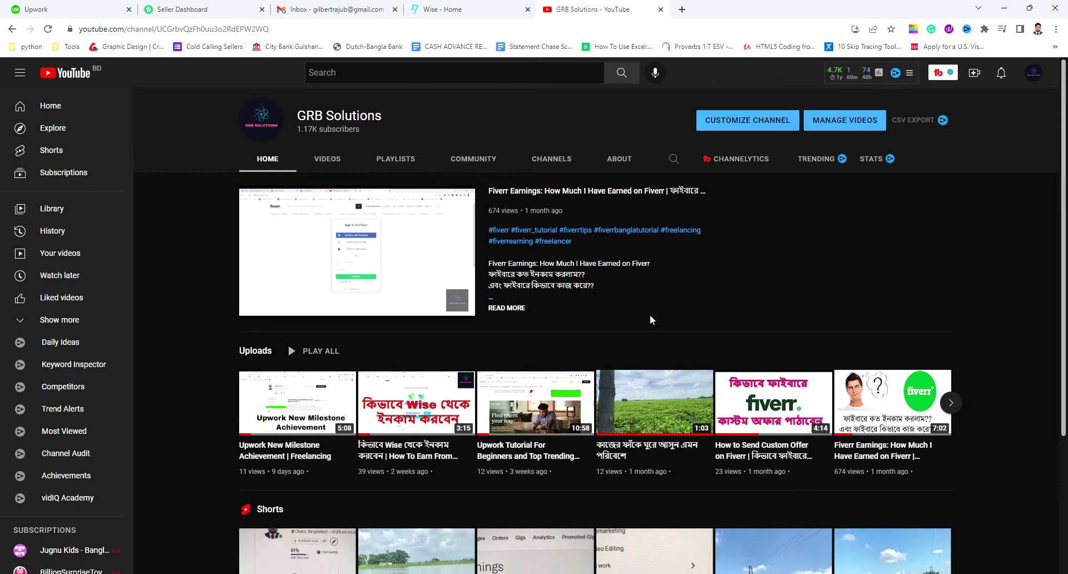
Switch from YouTube to the Upwork tab and open the earnings overview report.
left_click(61, 9)
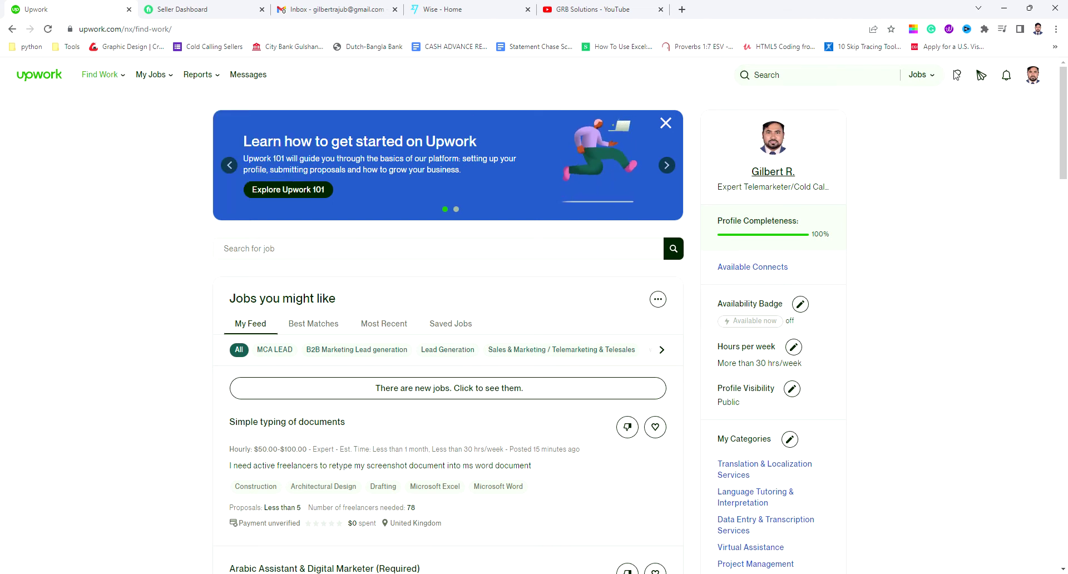
mouse_move(198, 74)
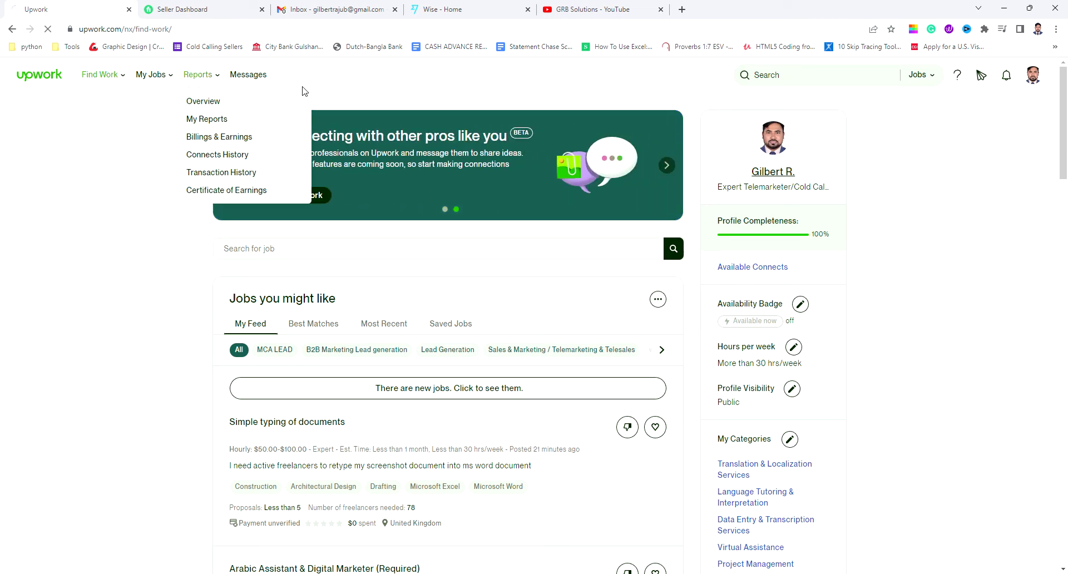
left_click(203, 102)
Start a Get Paid Now withdrawal of the $270.00 balance, list payout accounts, then go to Wise.
left_click(696, 169)
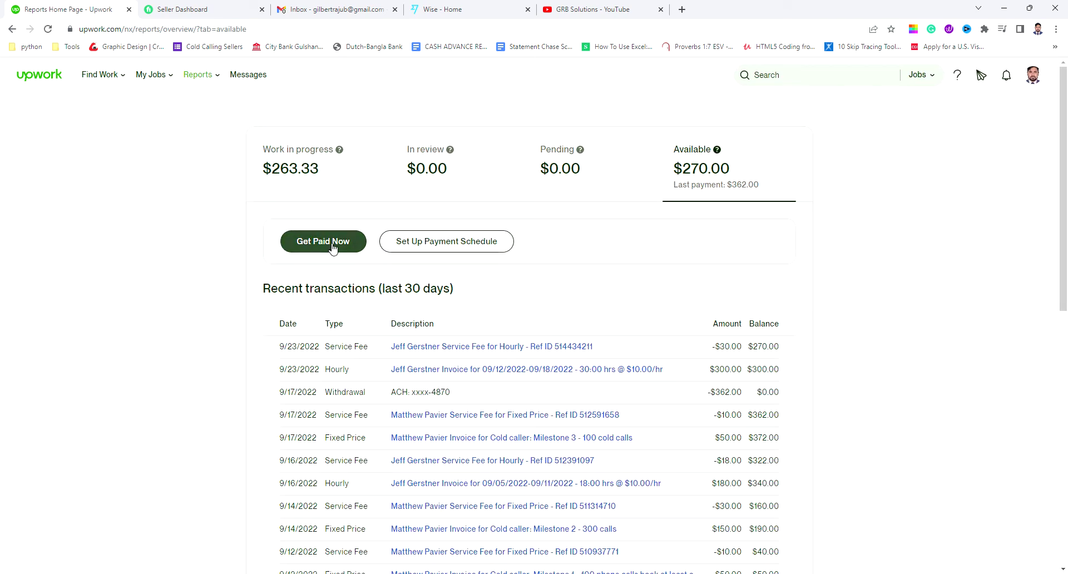
left_click(332, 246)
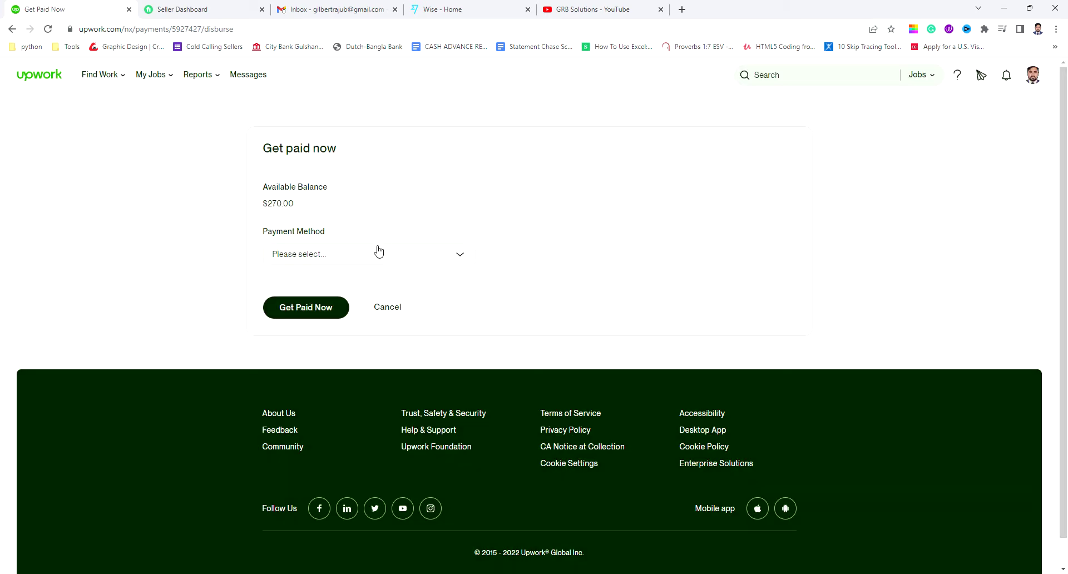
left_click(359, 257)
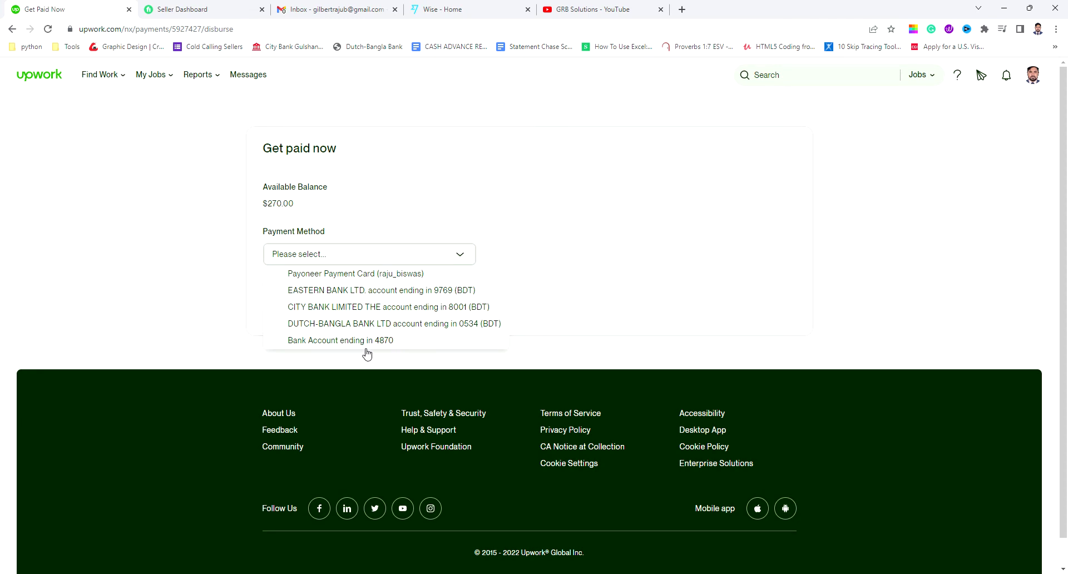
left_click(477, 15)
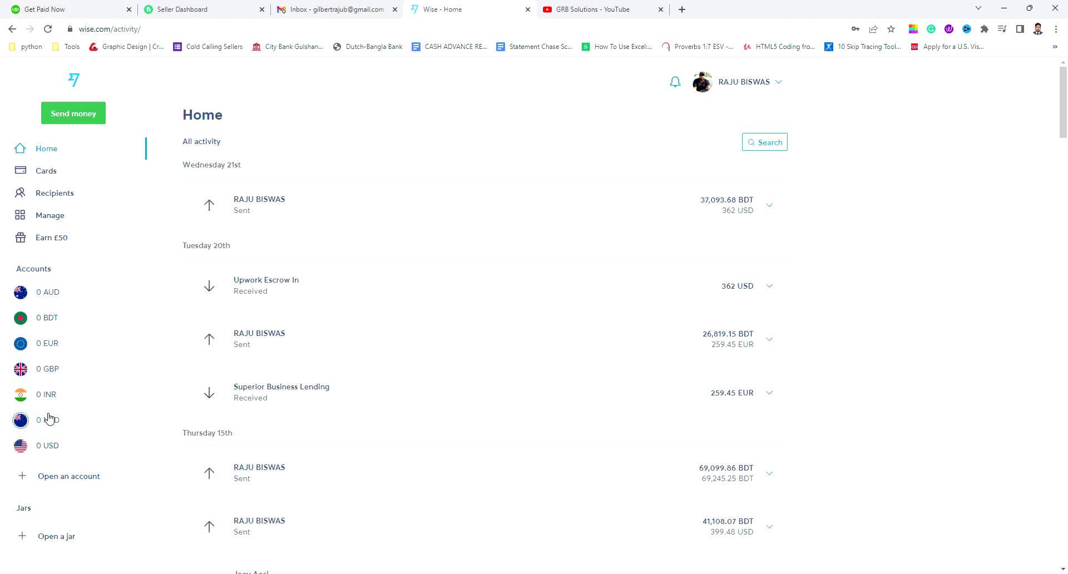
Open the Wise USD balance's account details and highlight the account number's final digits.
left_click(51, 446)
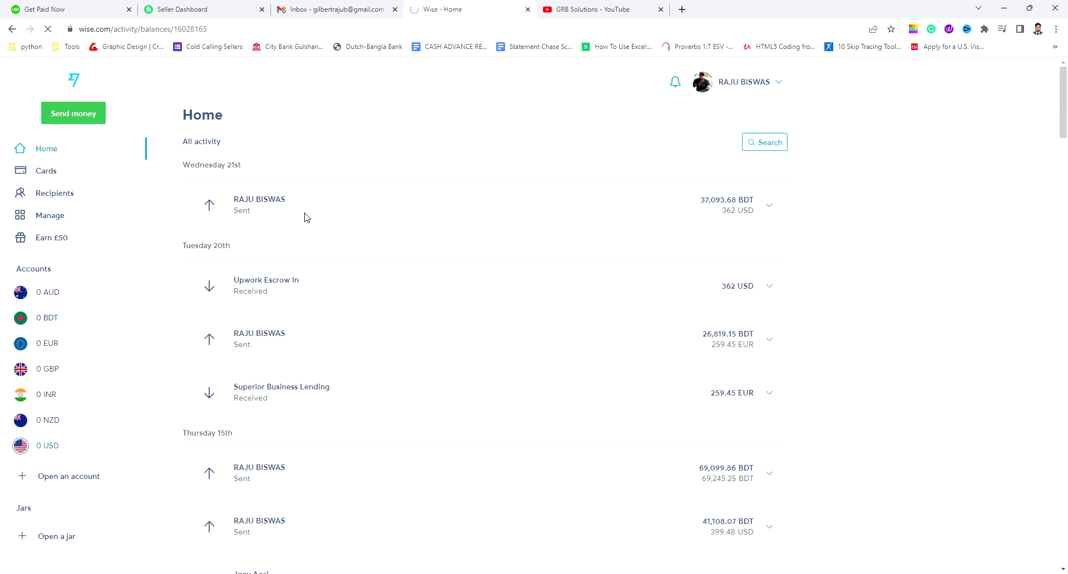
left_click(300, 266)
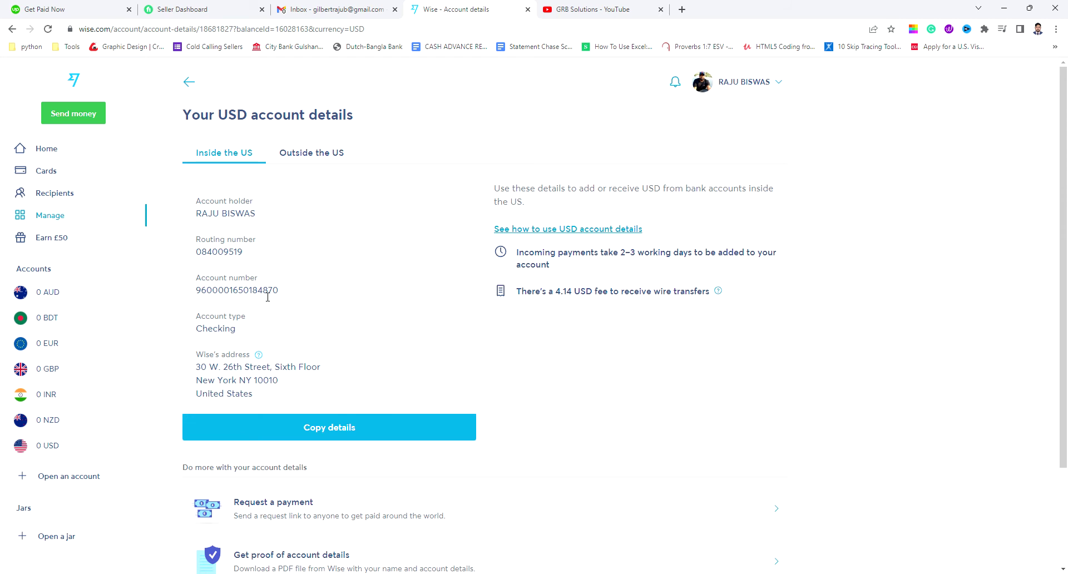
left_click_drag(203, 296, 282, 294)
Compare the Wise USD digits with Upwork's payout accounts and select the matching bank account.
left_click(77, 7)
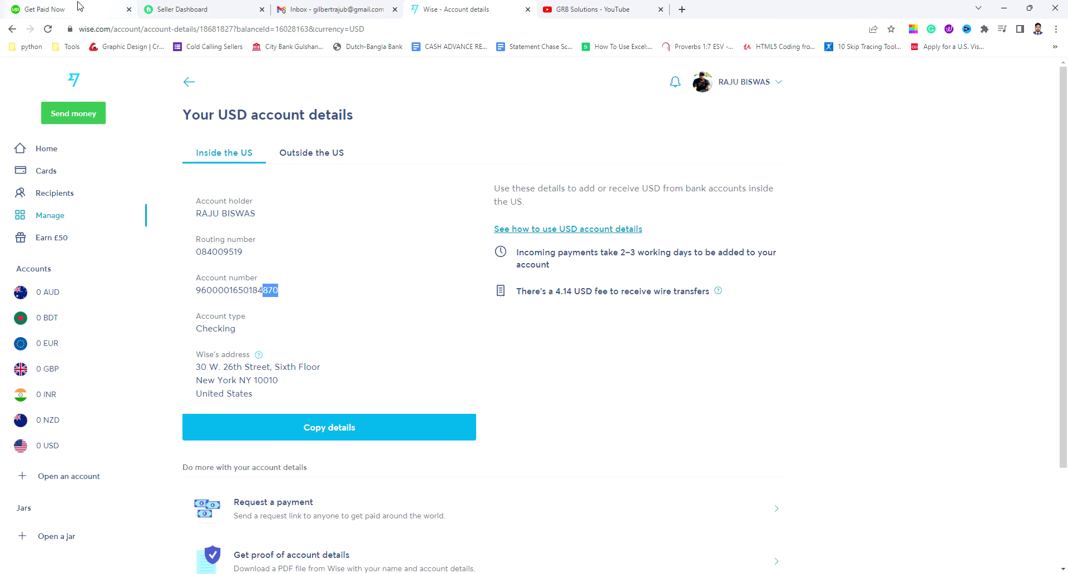
left_click(305, 254)
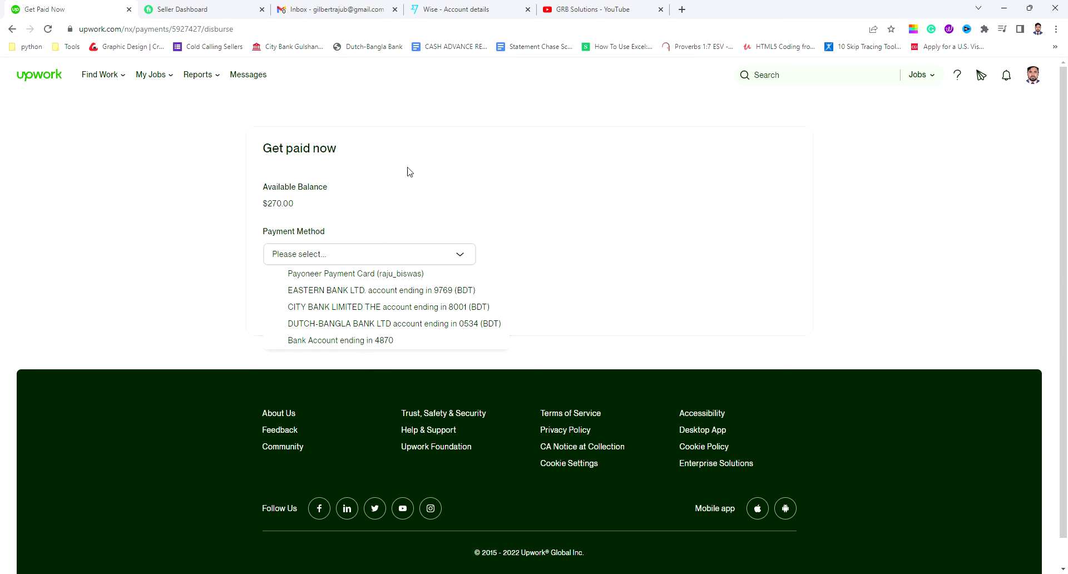
left_click(449, 8)
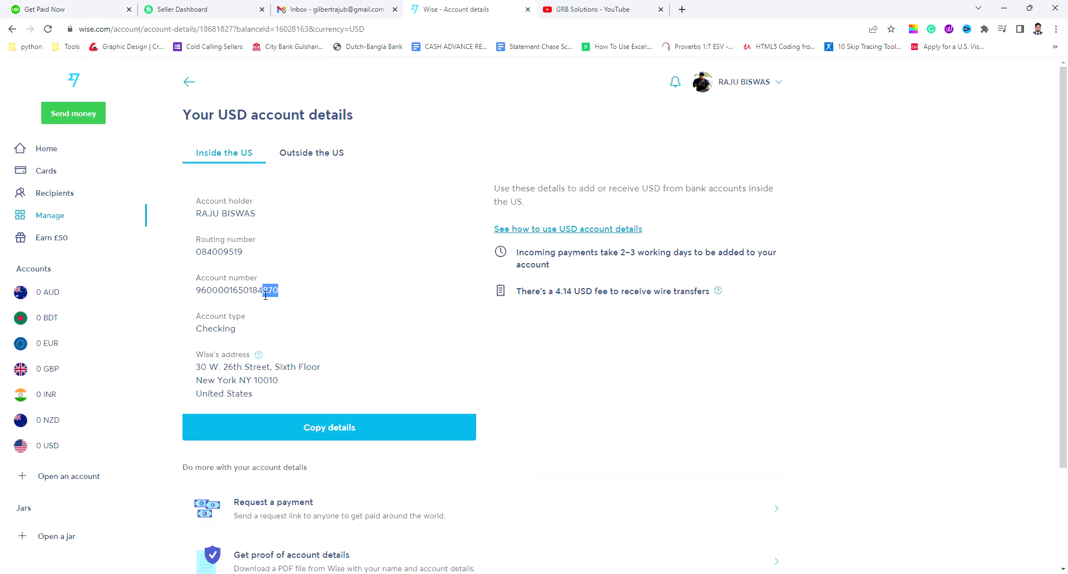
left_click_drag(259, 289, 295, 292)
left_click(57, 5)
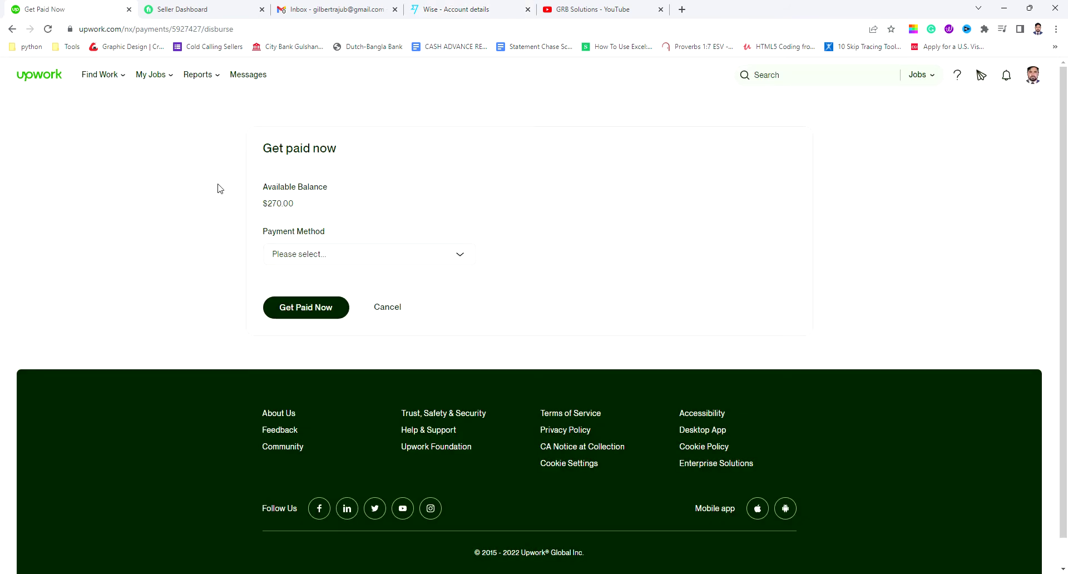
left_click(339, 261)
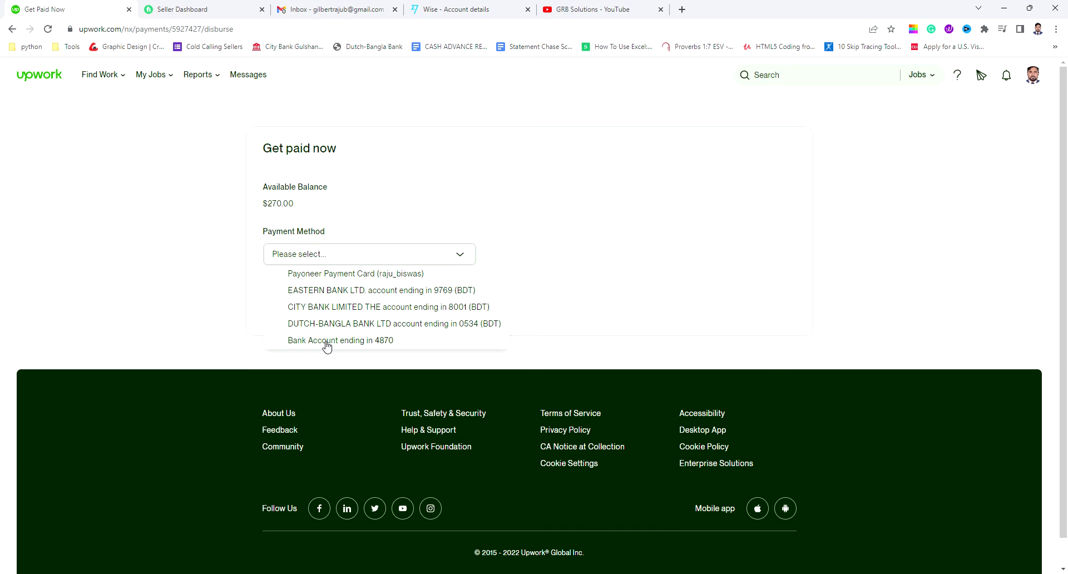
left_click(326, 342)
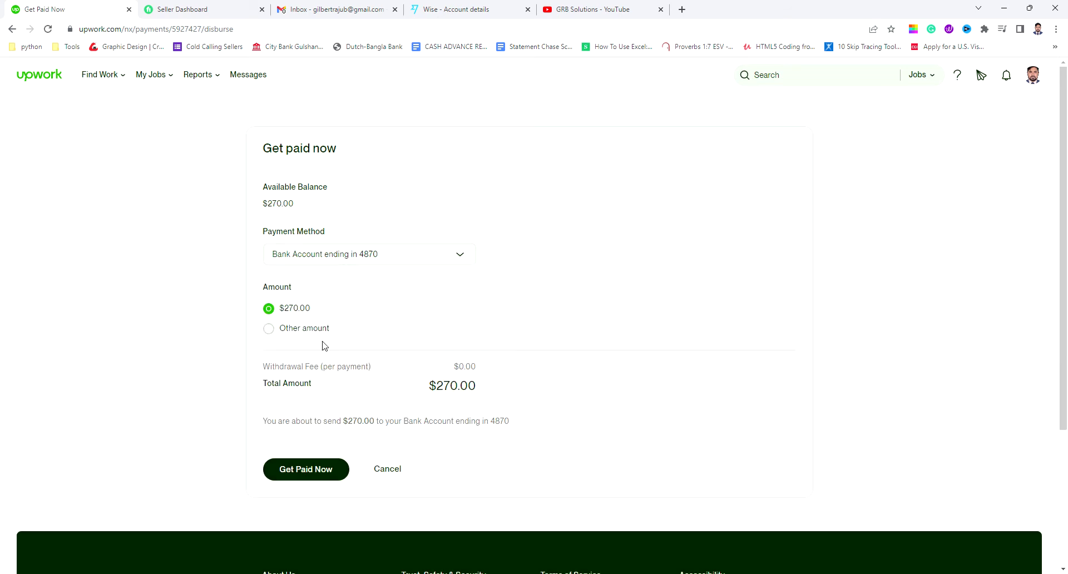
Submit the $270.00 withdrawal to the selected bank account and close the confirmation.
left_click(305, 474)
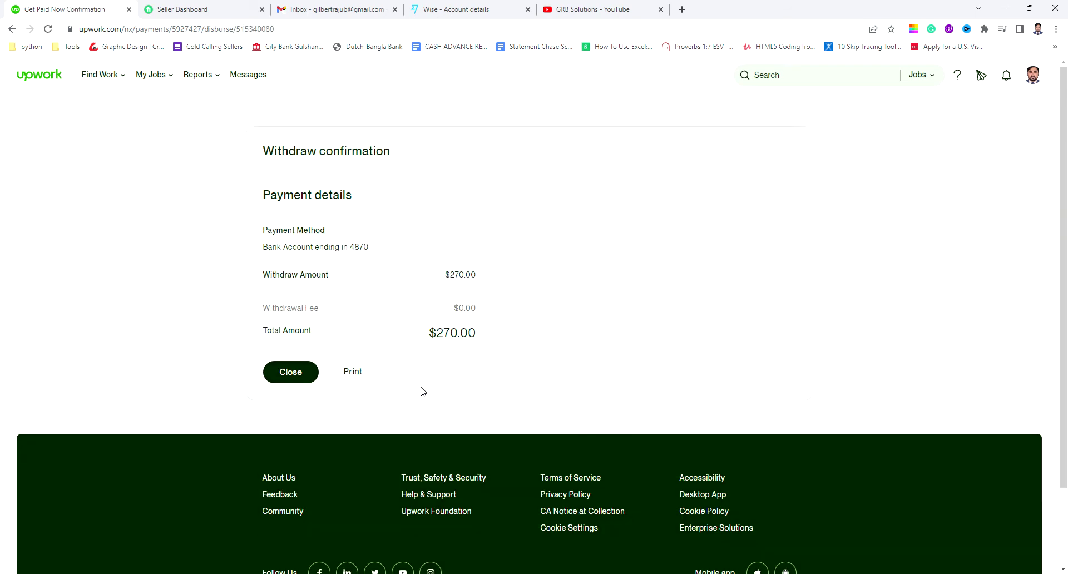
left_click(292, 376)
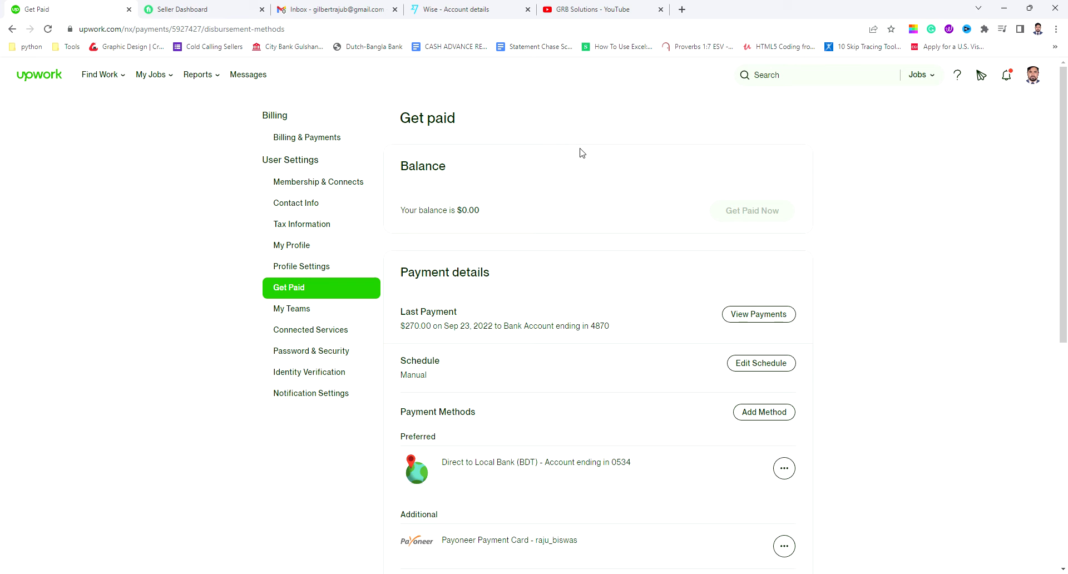
scroll(582, 225, "down", 8)
scroll(590, 231, "up", 8)
scroll(590, 231, "down", 8)
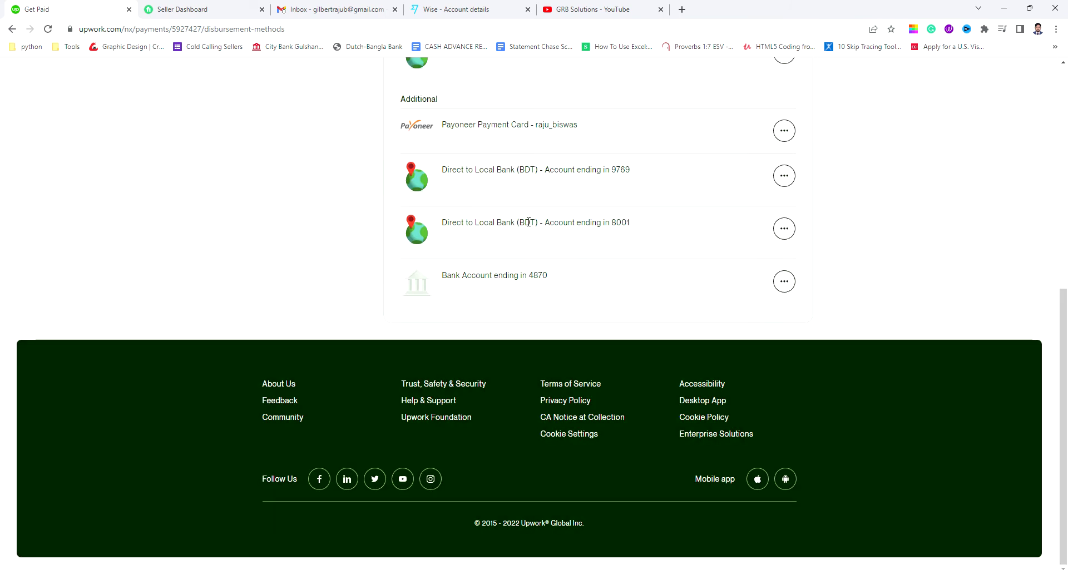
scroll(1066, 392, "up", 4)
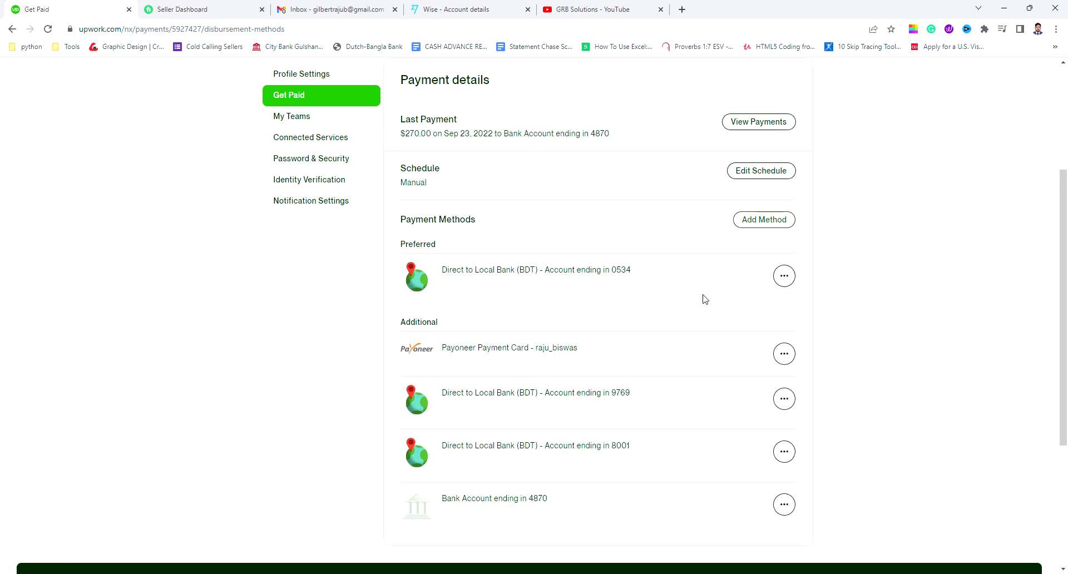
left_click_drag(441, 497, 585, 523)
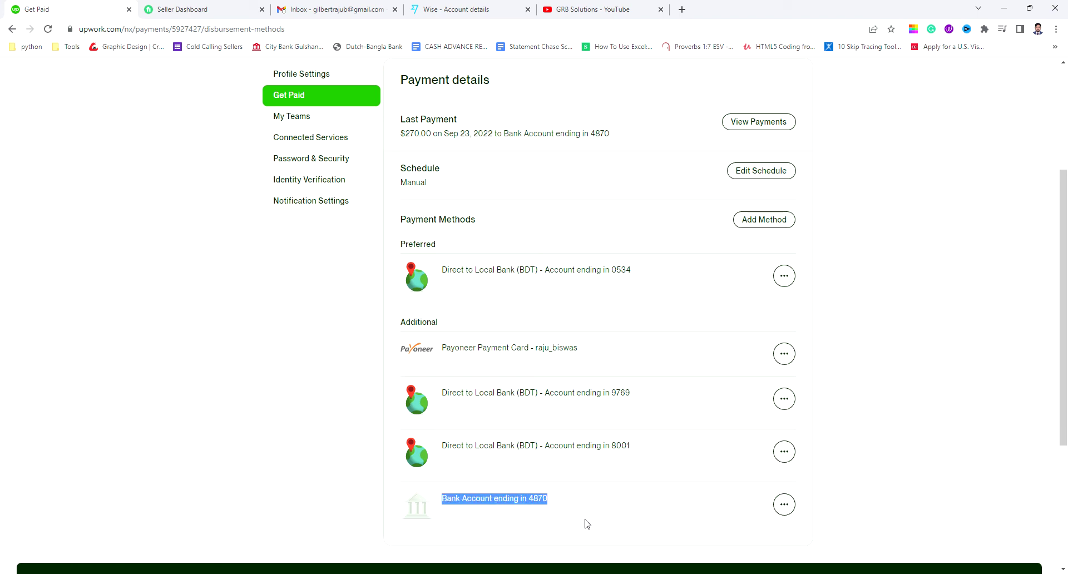
left_click_drag(439, 393, 640, 405)
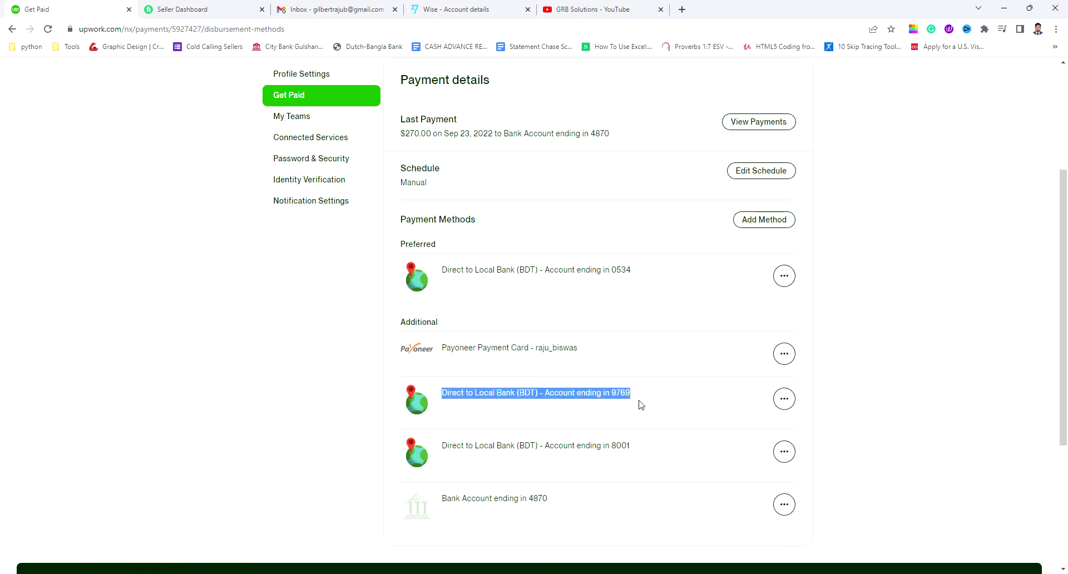
left_click(468, 406)
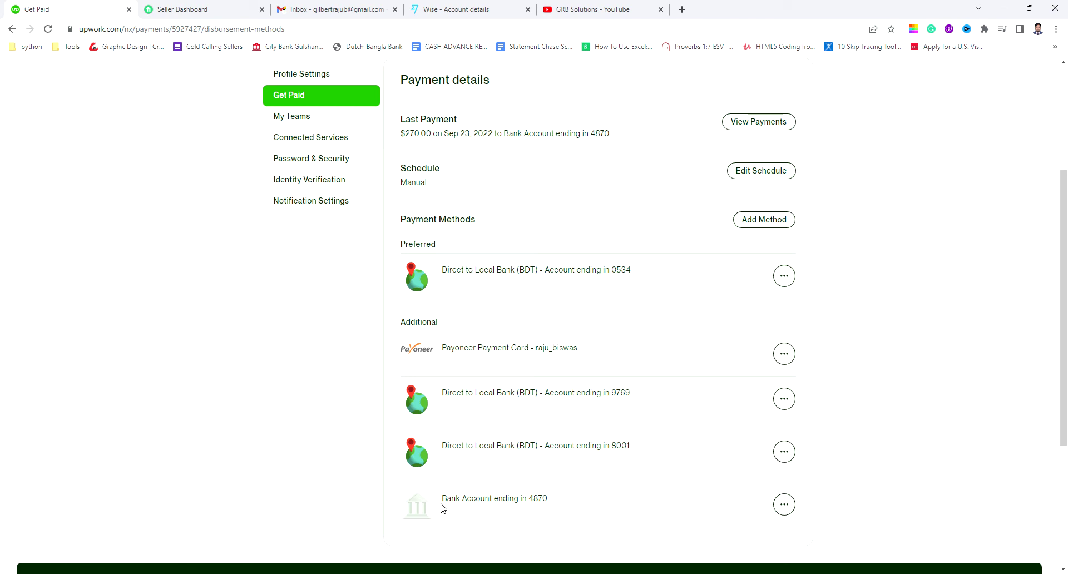
left_click(481, 10)
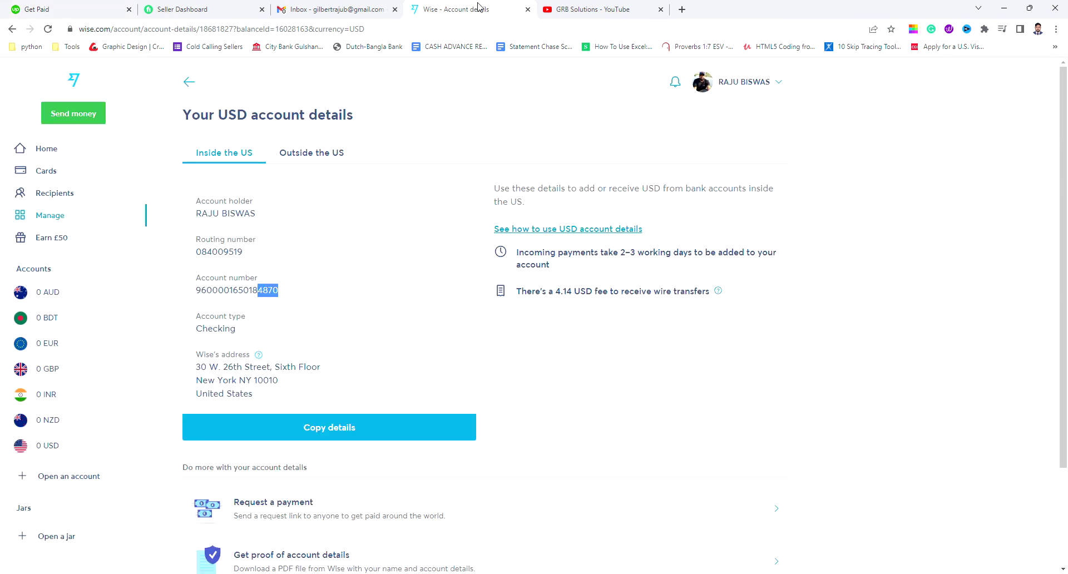
left_click(346, 318)
left_click(64, 8)
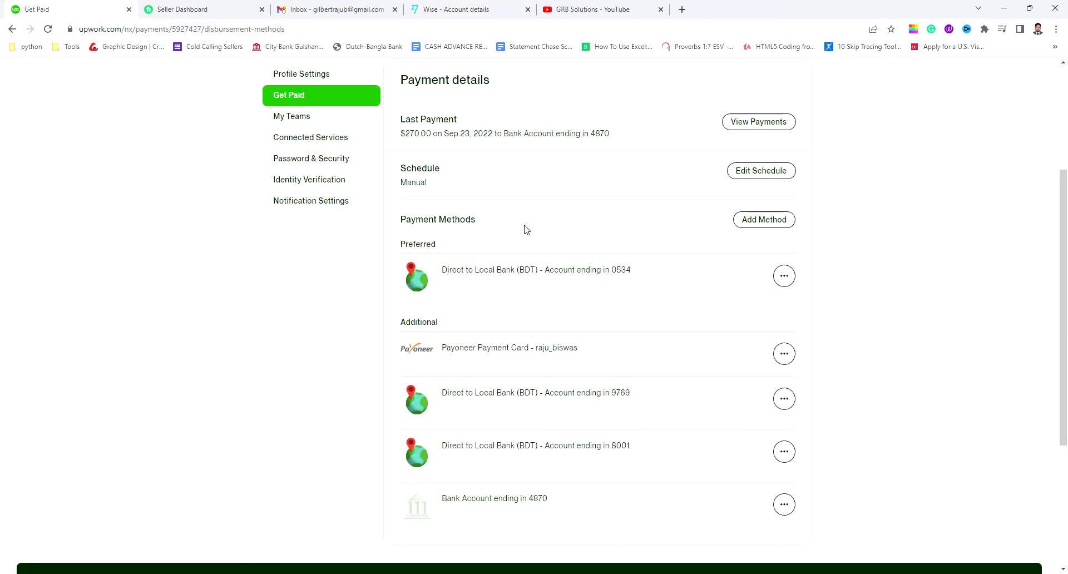
left_click(465, 10)
left_click_drag(201, 260, 252, 259)
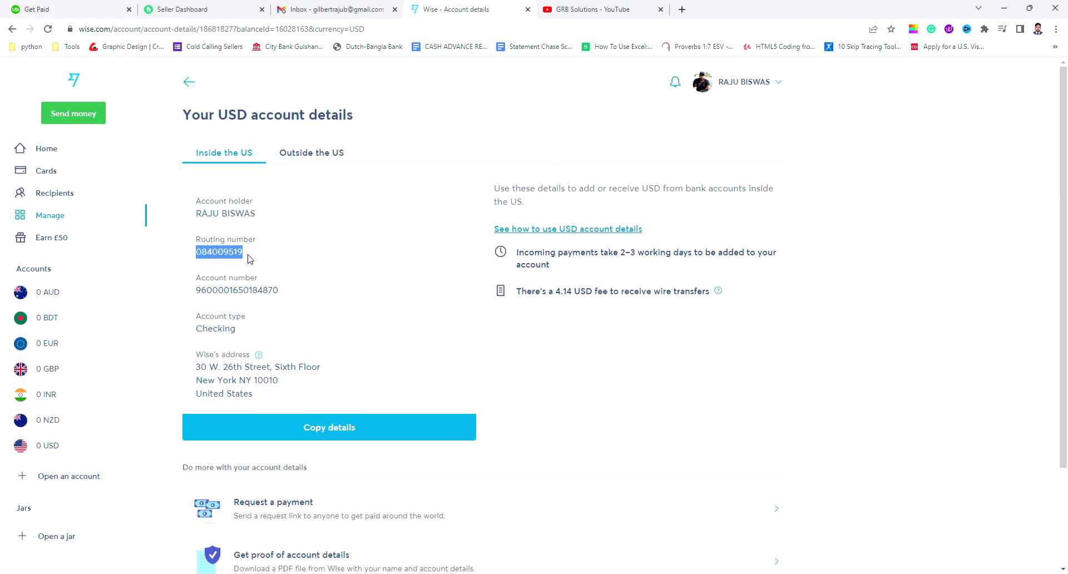
left_click_drag(189, 303, 278, 292)
left_click_drag(240, 331, 194, 329)
left_click(282, 333)
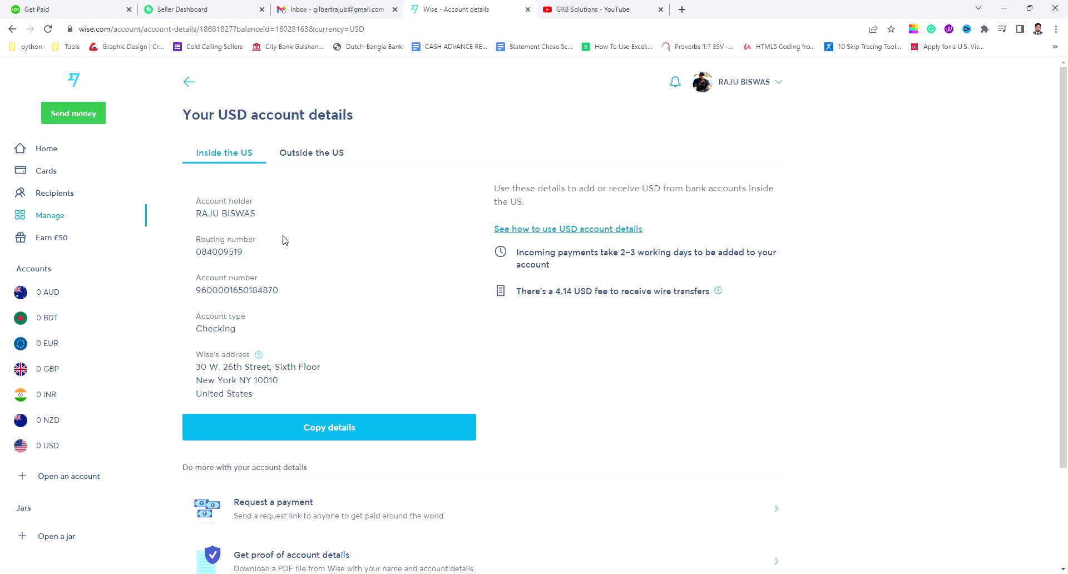
left_click_drag(195, 214, 300, 225)
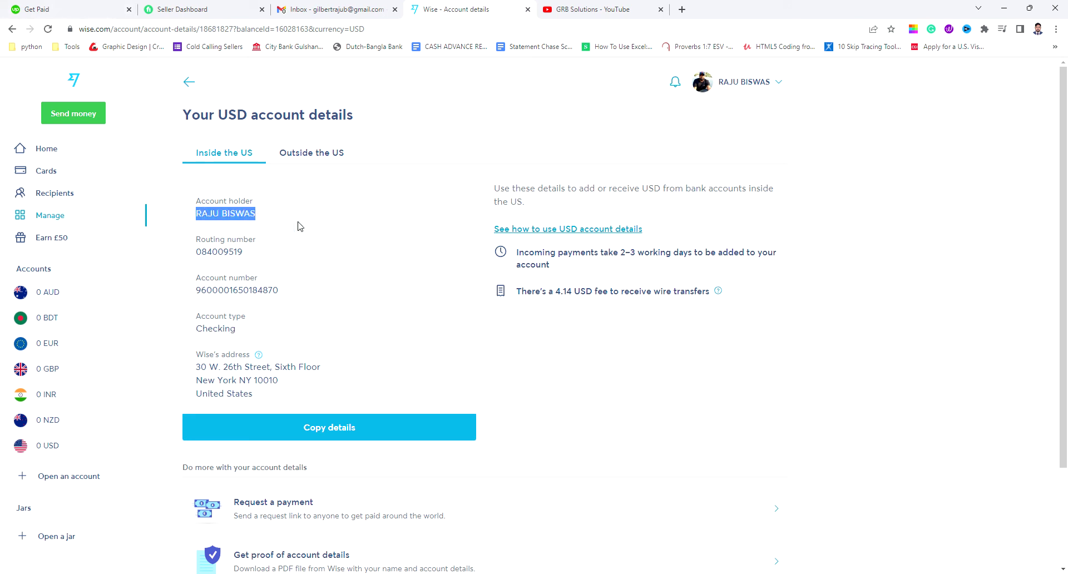
left_click(300, 225)
left_click(65, 8)
scroll(666, 289, "up", 4)
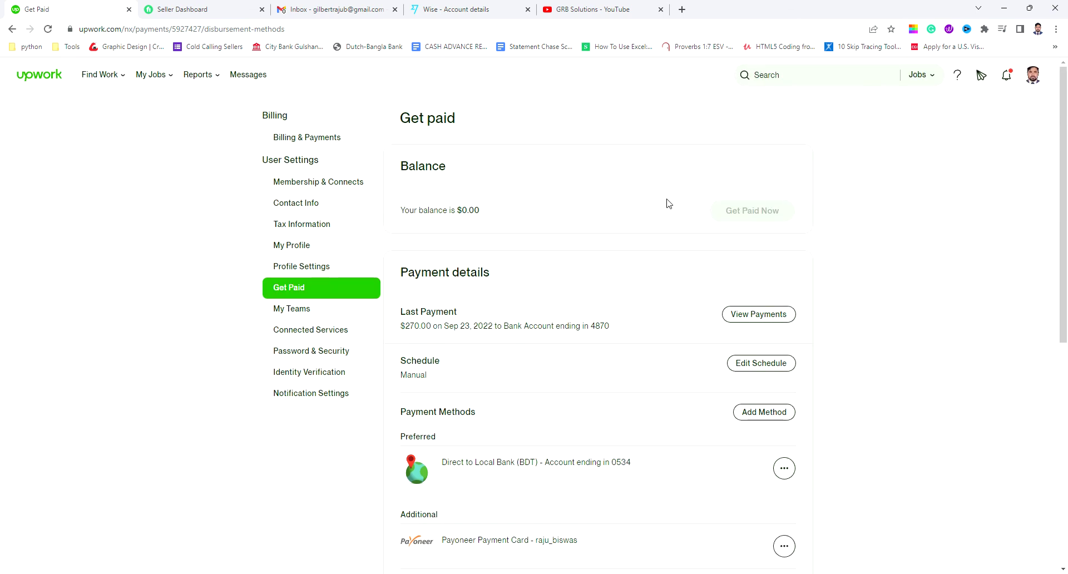
Check the 'Your balance is $0.00' line, then return to the Find Work job feed.
left_click_drag(396, 211, 485, 212)
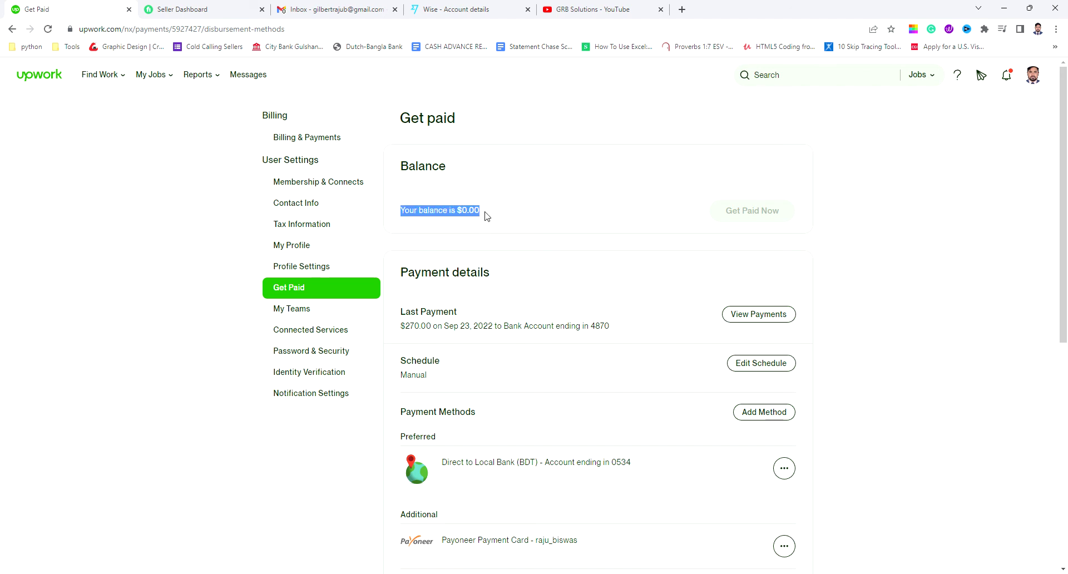
left_click(500, 218)
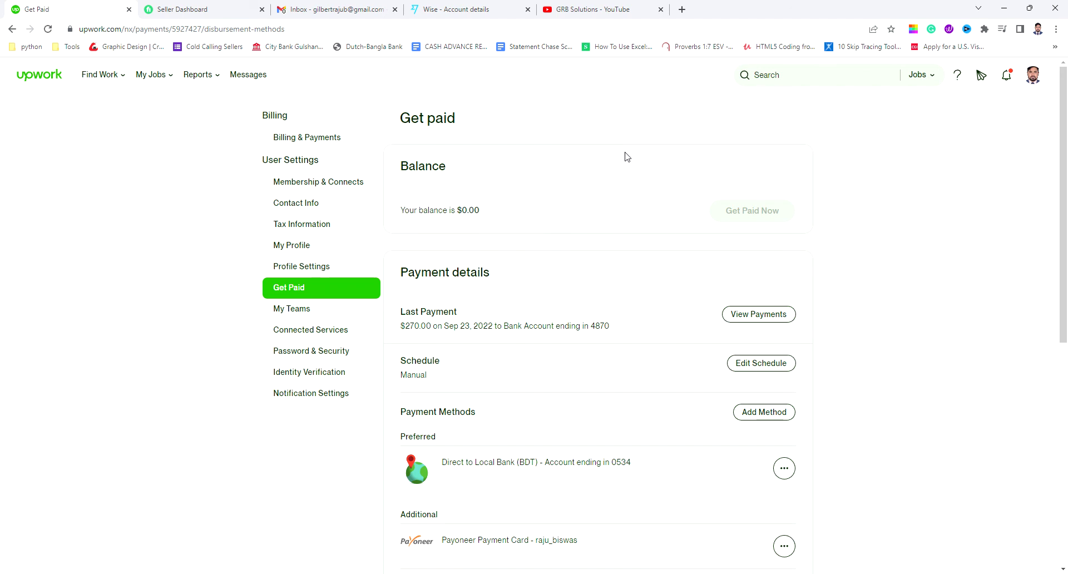
left_click(113, 104)
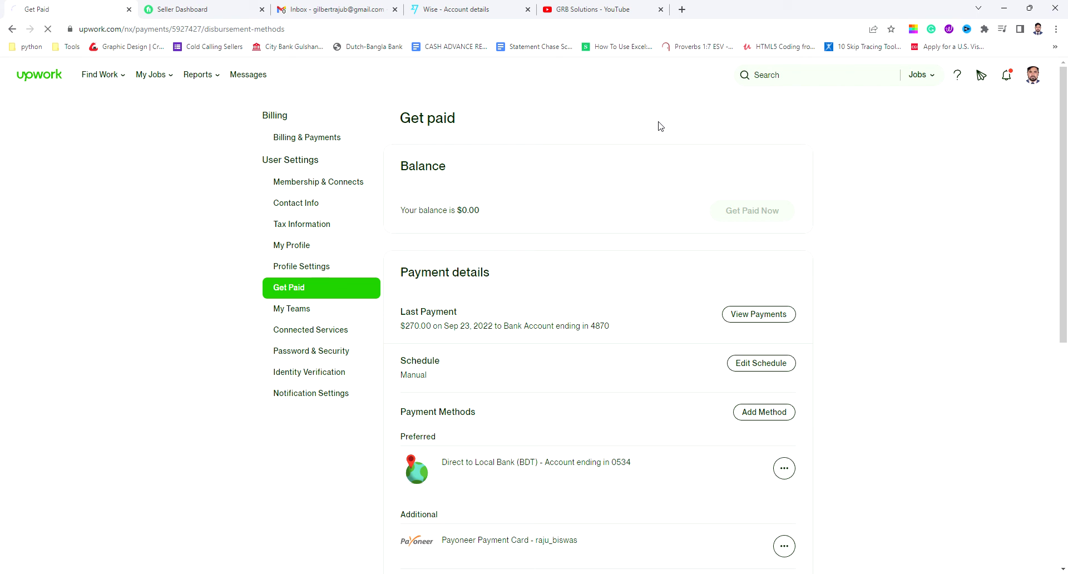